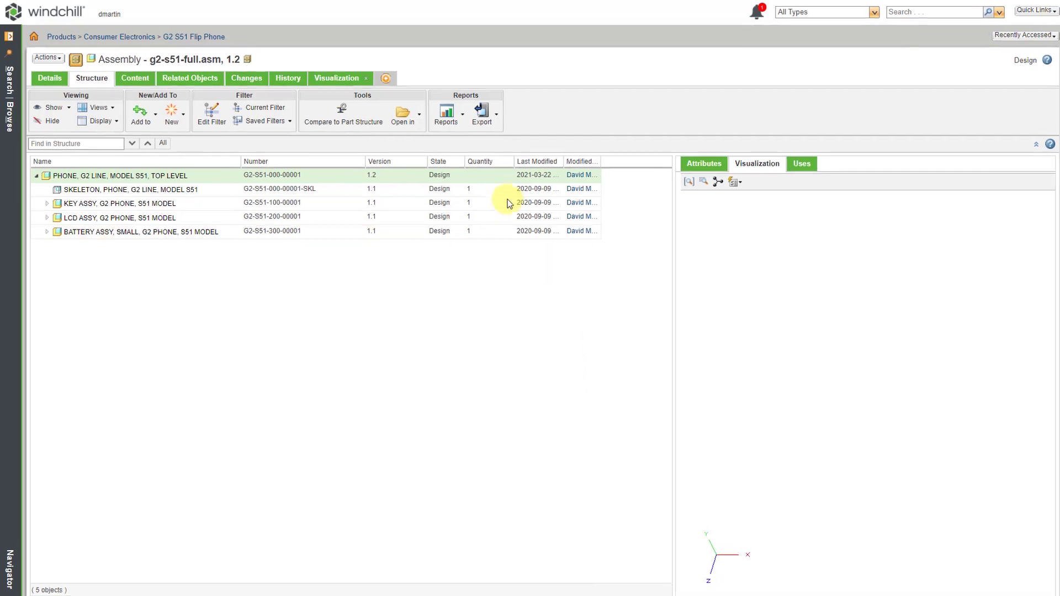
# Look through the report types and export formats for g2-s51-full.asm without choosing any
pyautogui.click(460, 125)
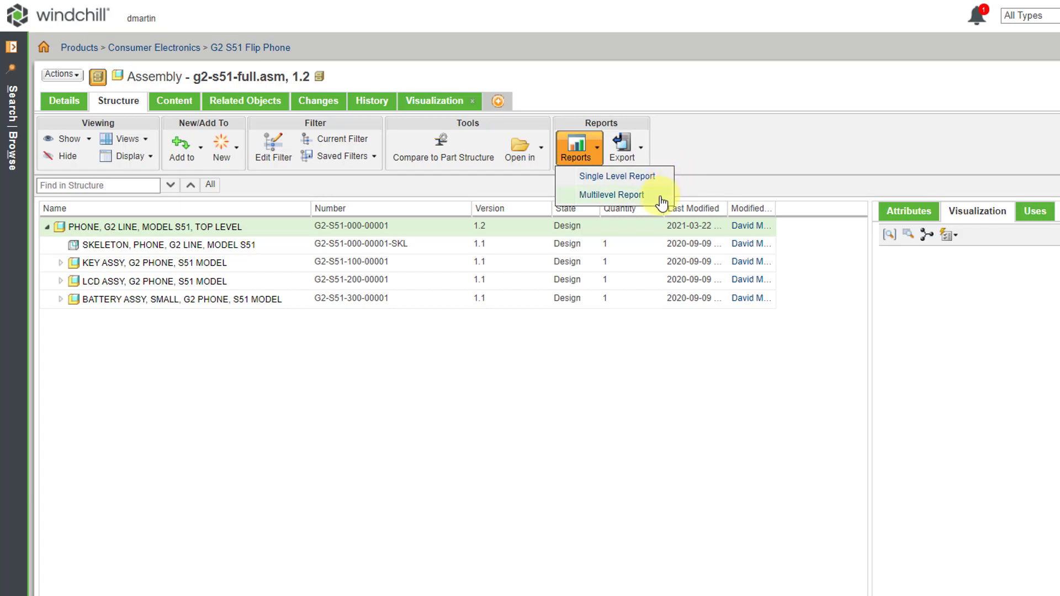
pyautogui.click(800, 119)
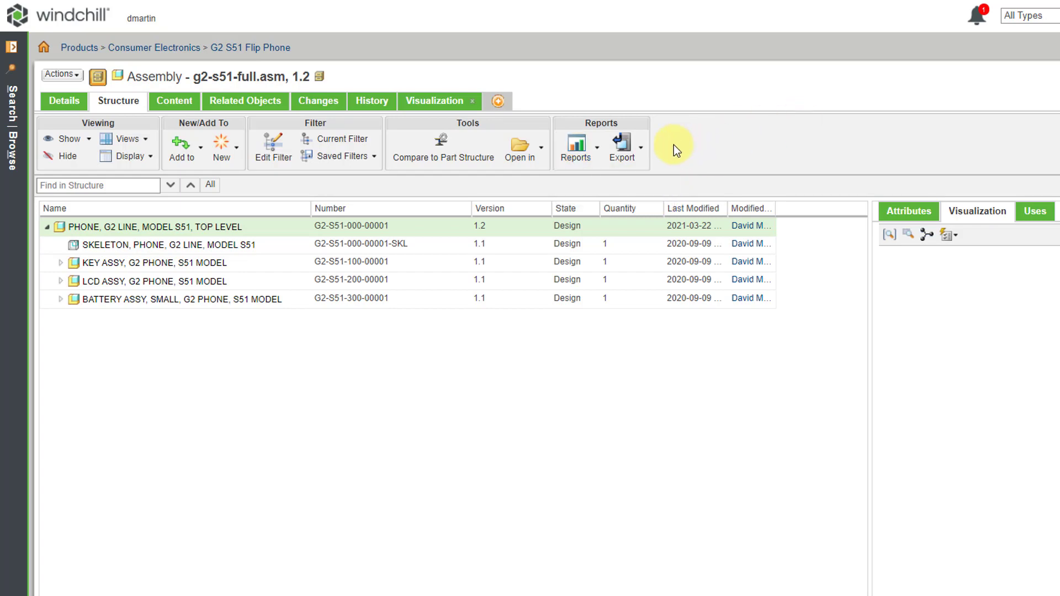
pyautogui.click(641, 150)
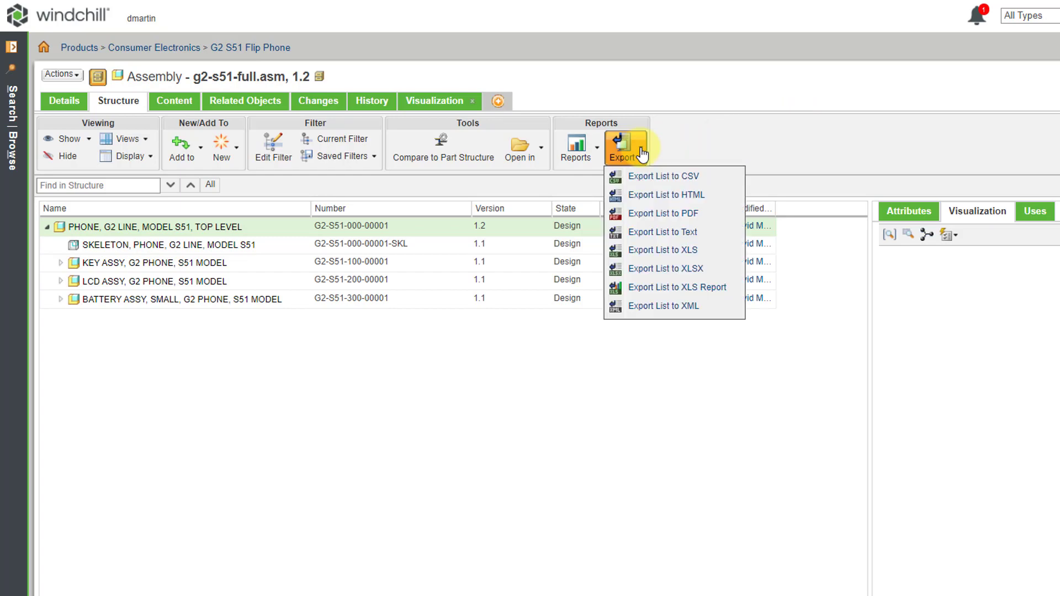
pyautogui.click(739, 133)
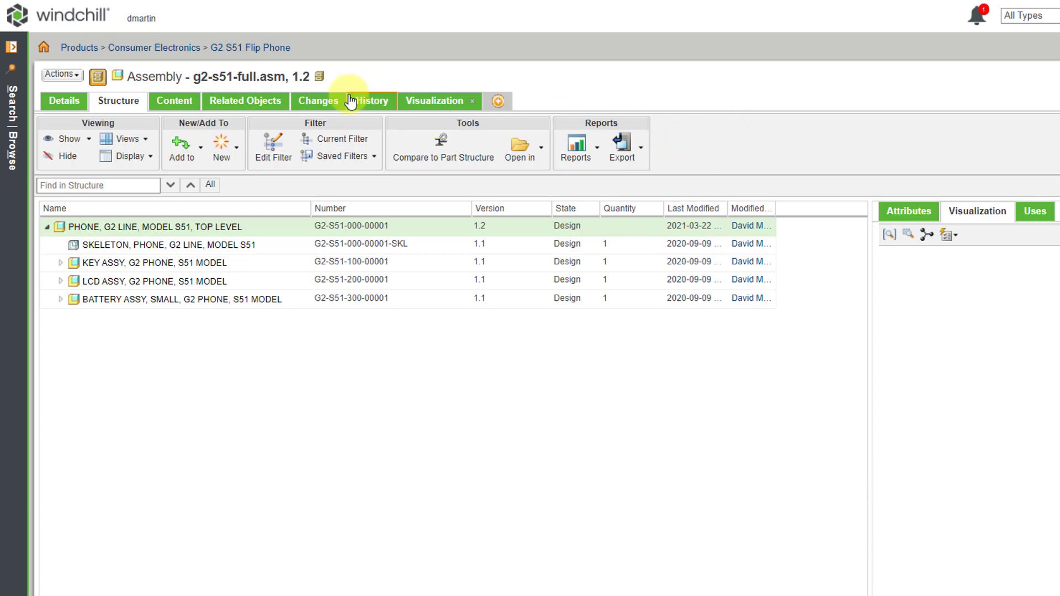
pyautogui.click(256, 106)
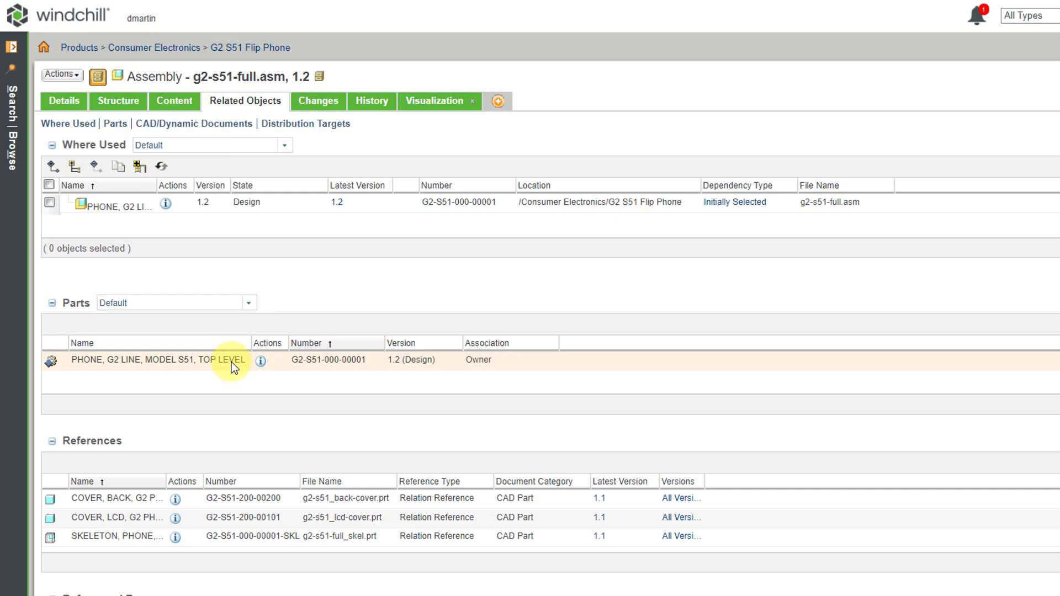
pyautogui.click(262, 363)
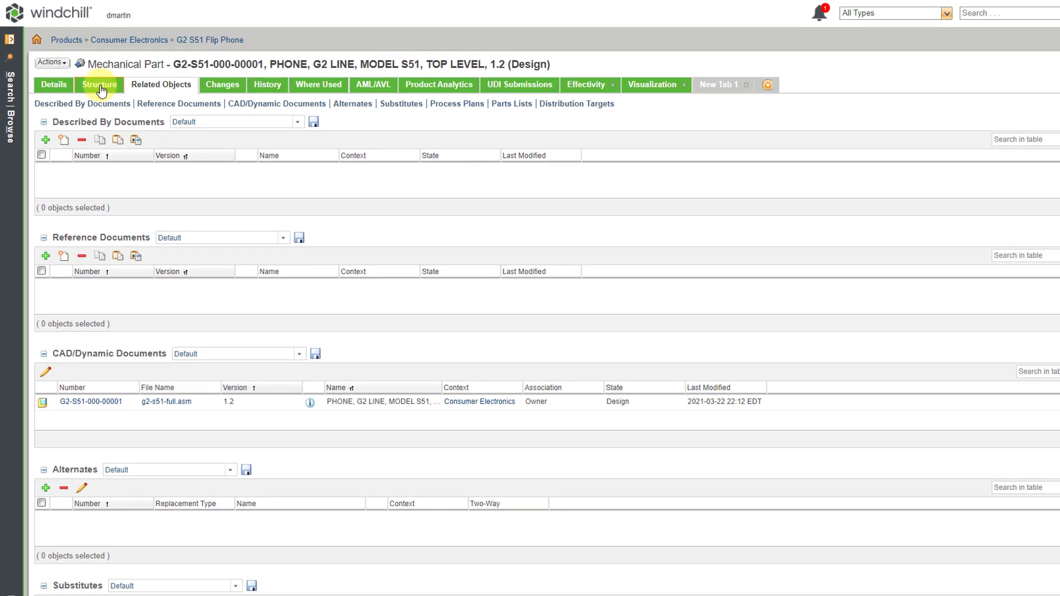
pyautogui.click(101, 88)
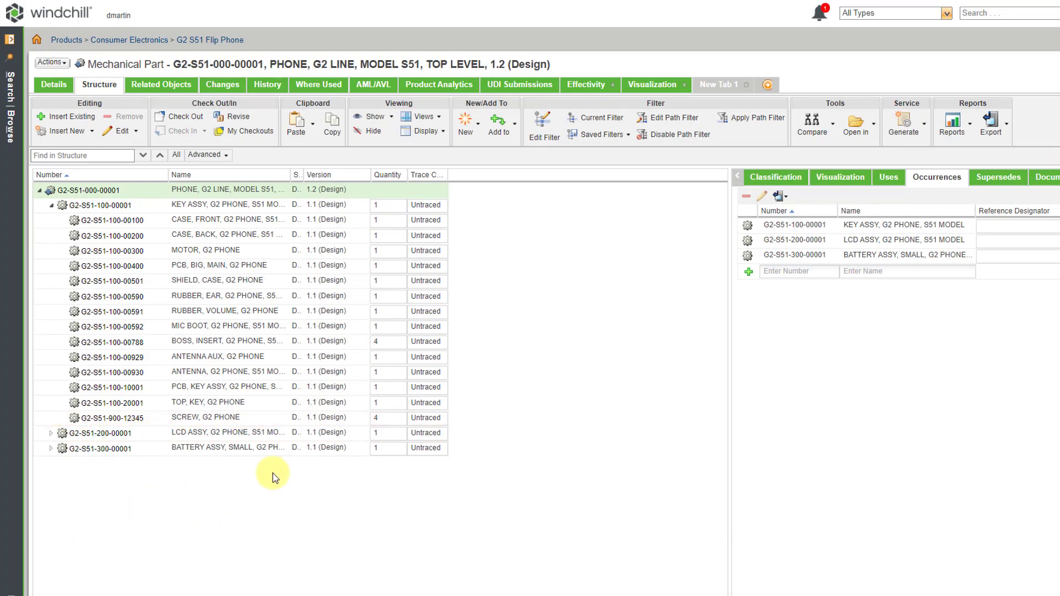
pyautogui.click(436, 118)
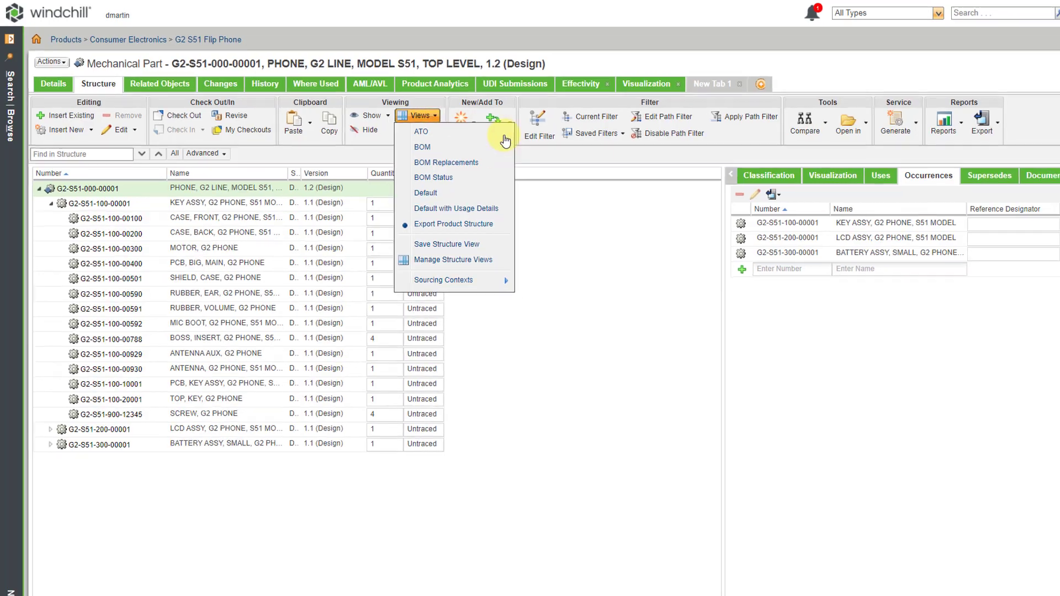
pyautogui.click(580, 266)
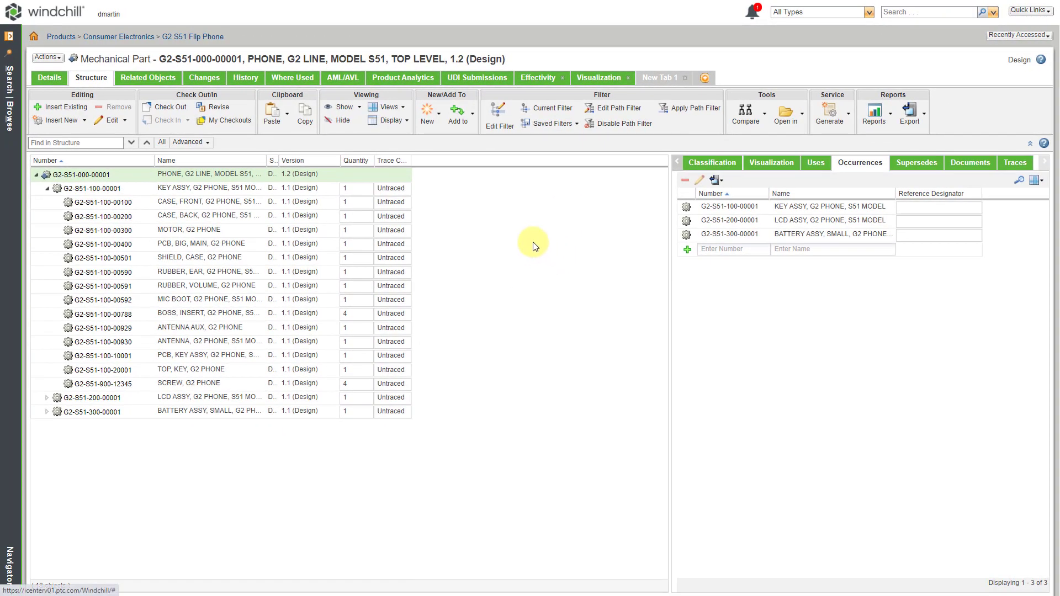
pyautogui.click(889, 126)
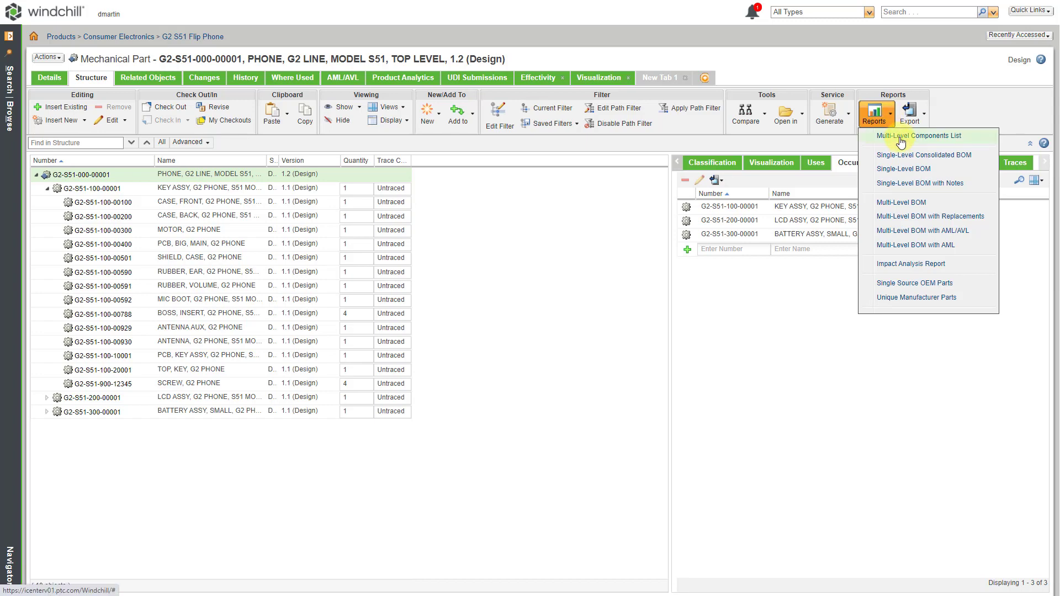
# Generate the Multi-Level Components Report, enlarge its window, and rearrange columns, moving Version further right
pyautogui.click(901, 138)
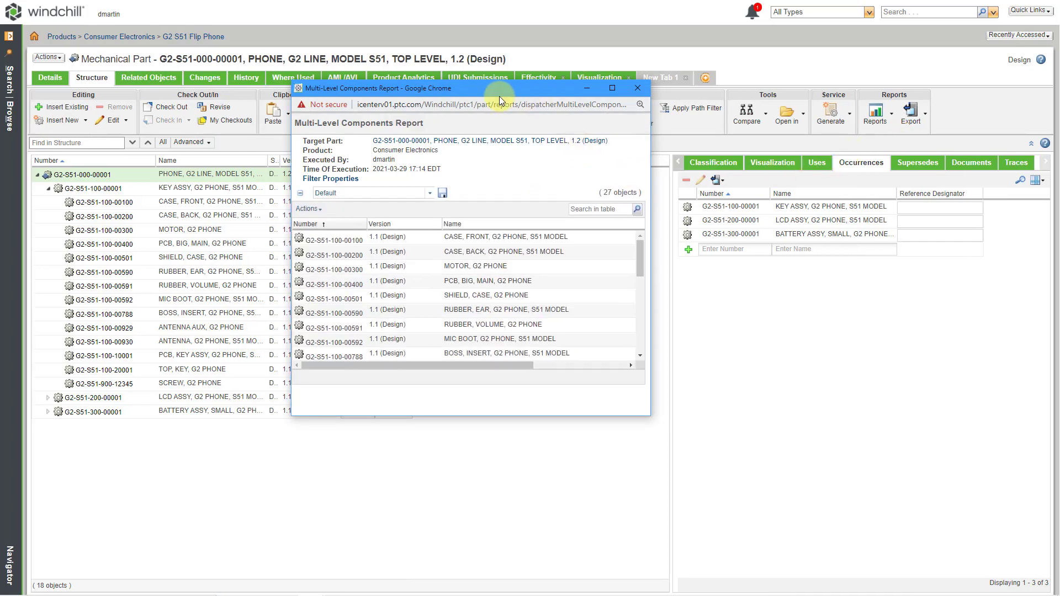
pyautogui.moveTo(499, 96); pyautogui.dragTo(386, 67)
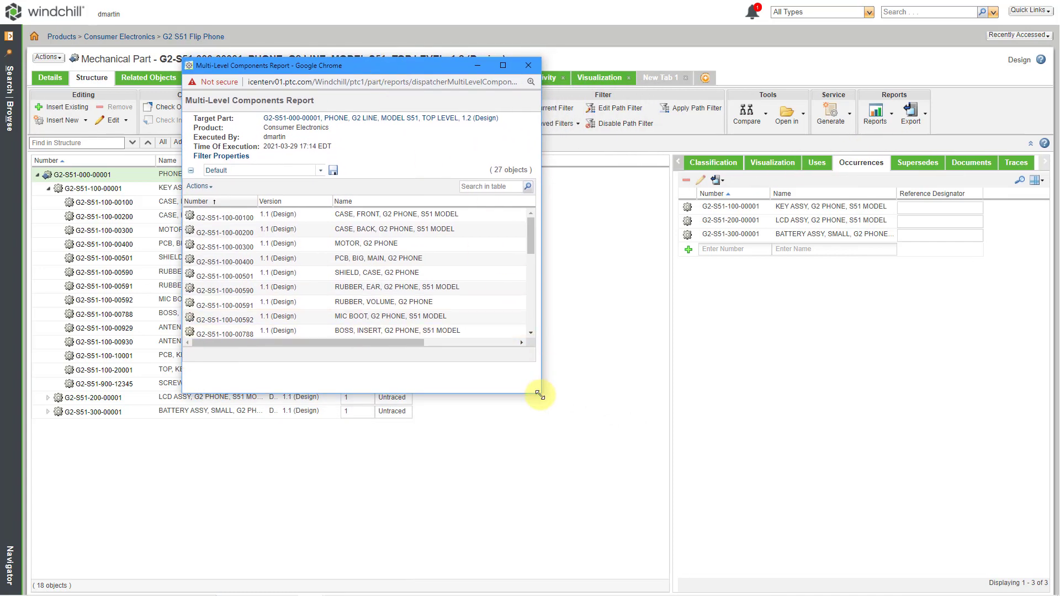
pyautogui.moveTo(539, 395); pyautogui.dragTo(813, 547)
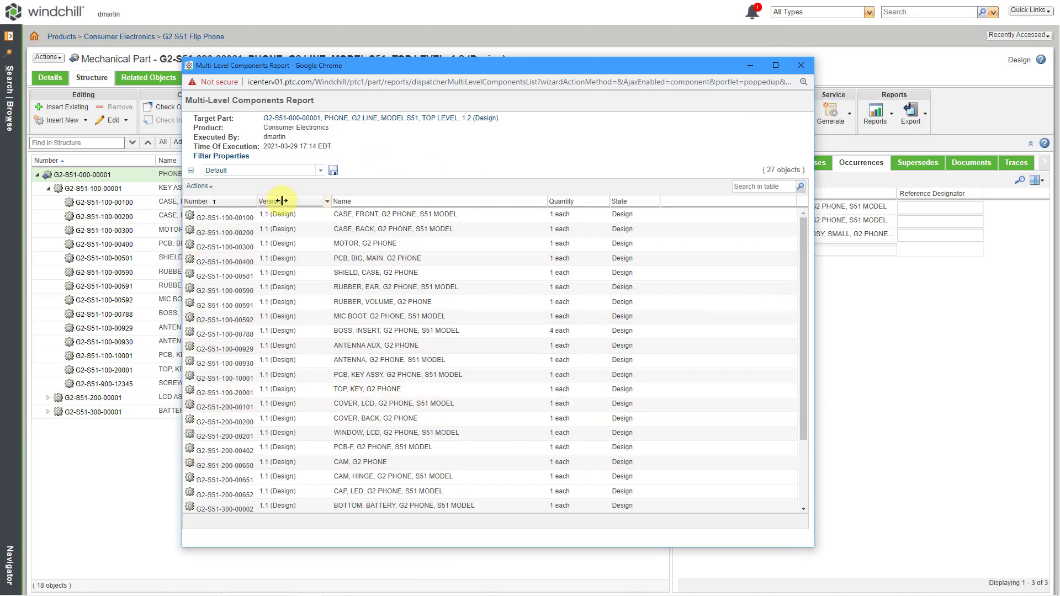
pyautogui.moveTo(282, 200); pyautogui.dragTo(303, 201)
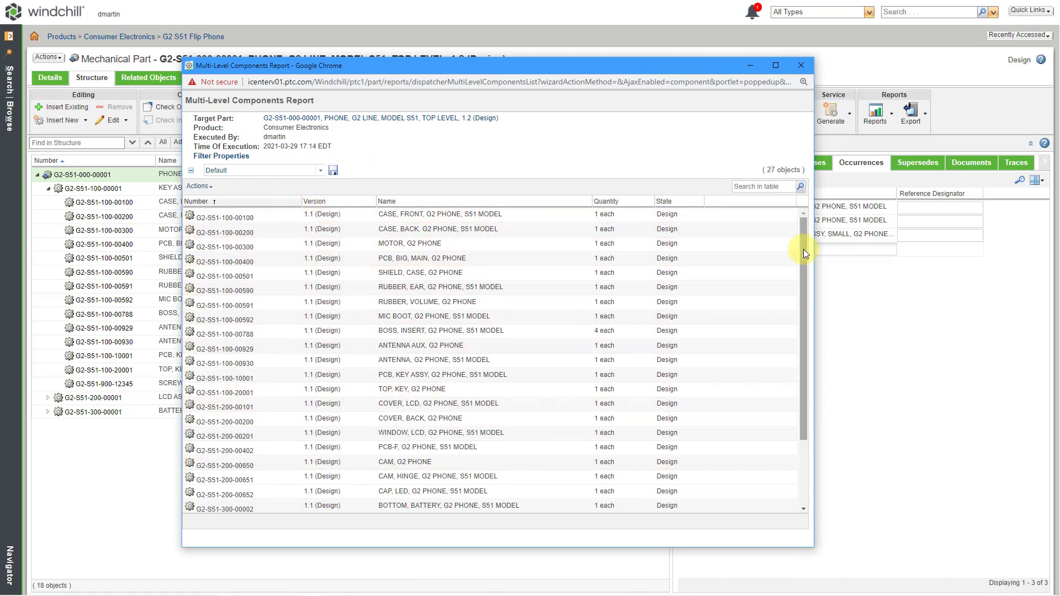
pyautogui.moveTo(803, 254); pyautogui.dragTo(794, 234)
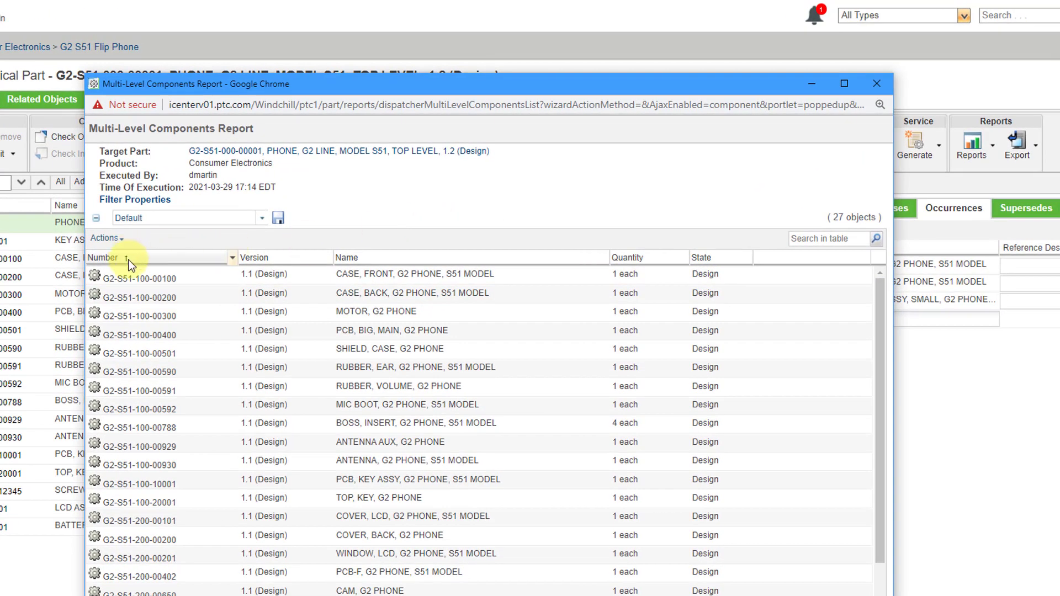
pyautogui.moveTo(261, 254); pyautogui.dragTo(628, 255)
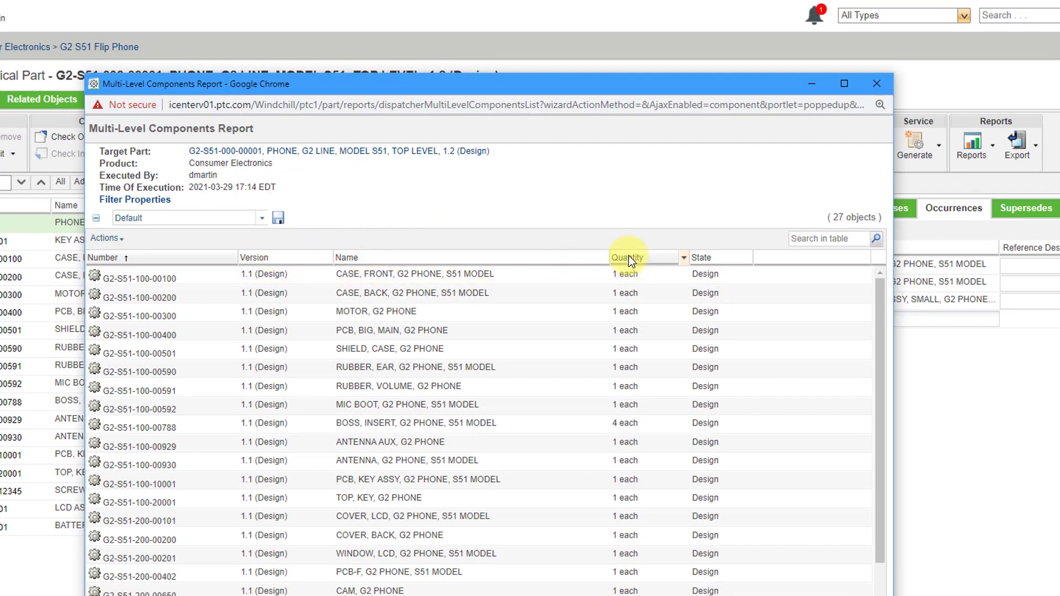
pyautogui.click(263, 219)
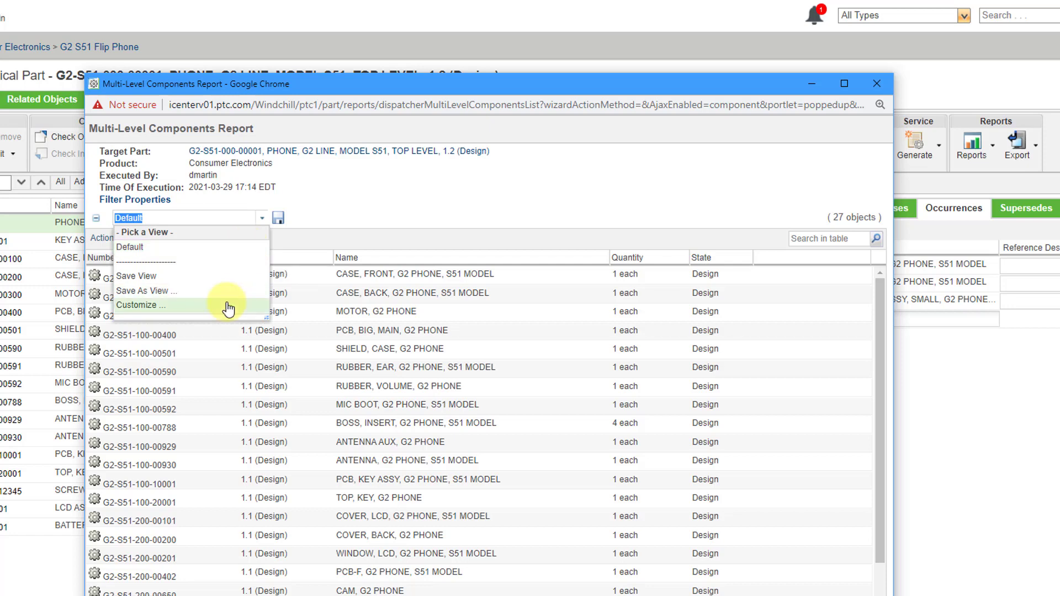
pyautogui.click(432, 226)
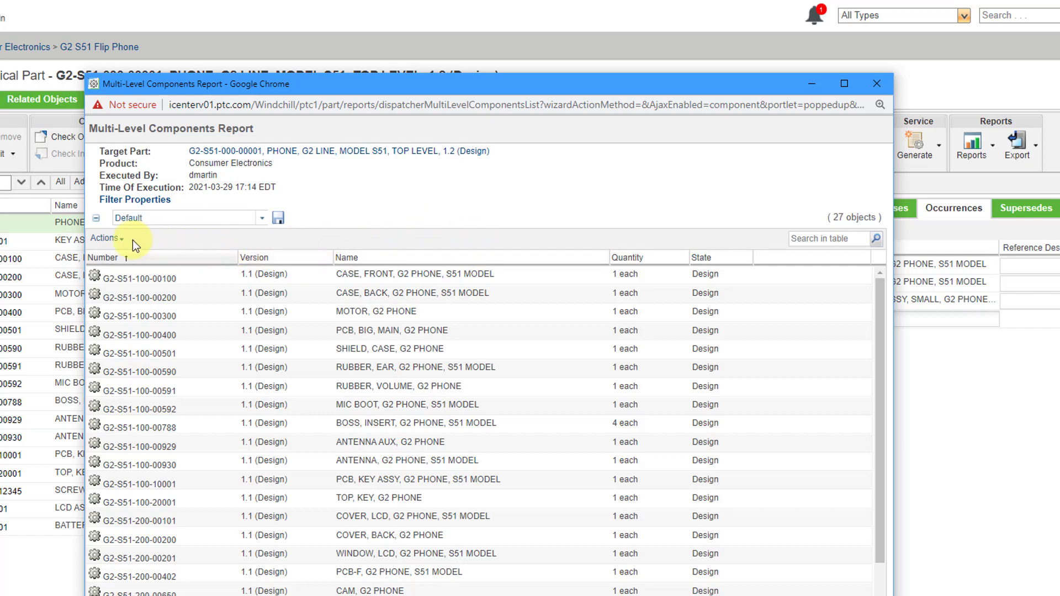
pyautogui.click(115, 240)
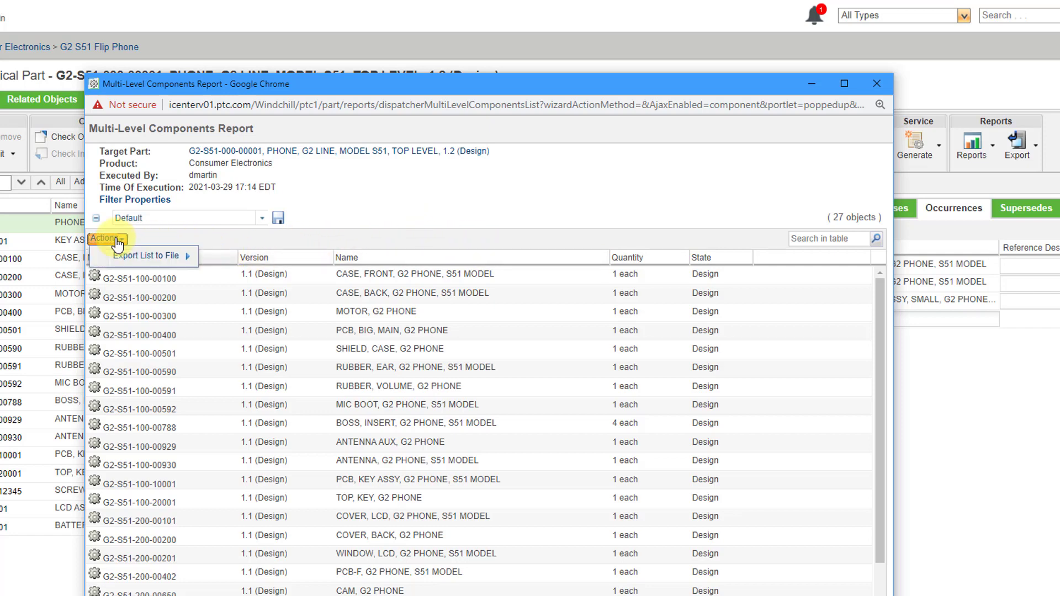
pyautogui.moveTo(111, 259)
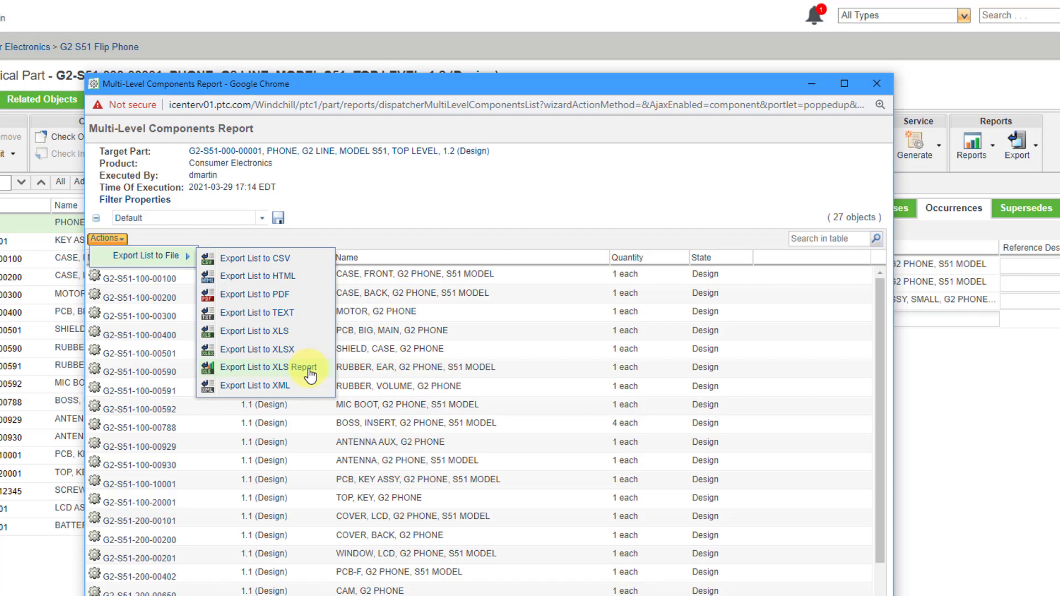
pyautogui.click(410, 197)
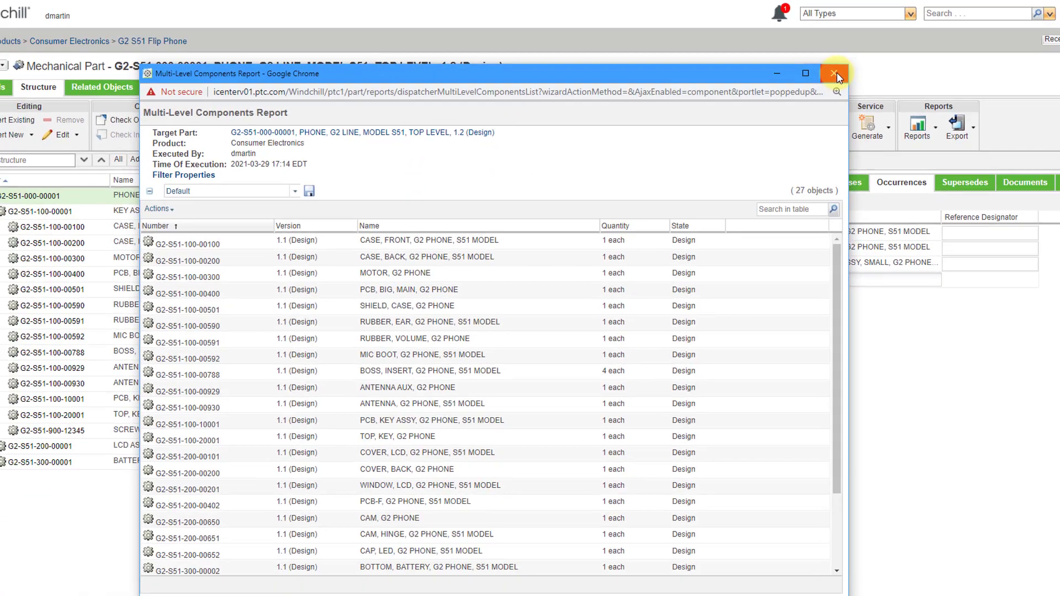
# Replace the components report with a Multi-Level BOM report and enlarge its window
pyautogui.click(836, 73)
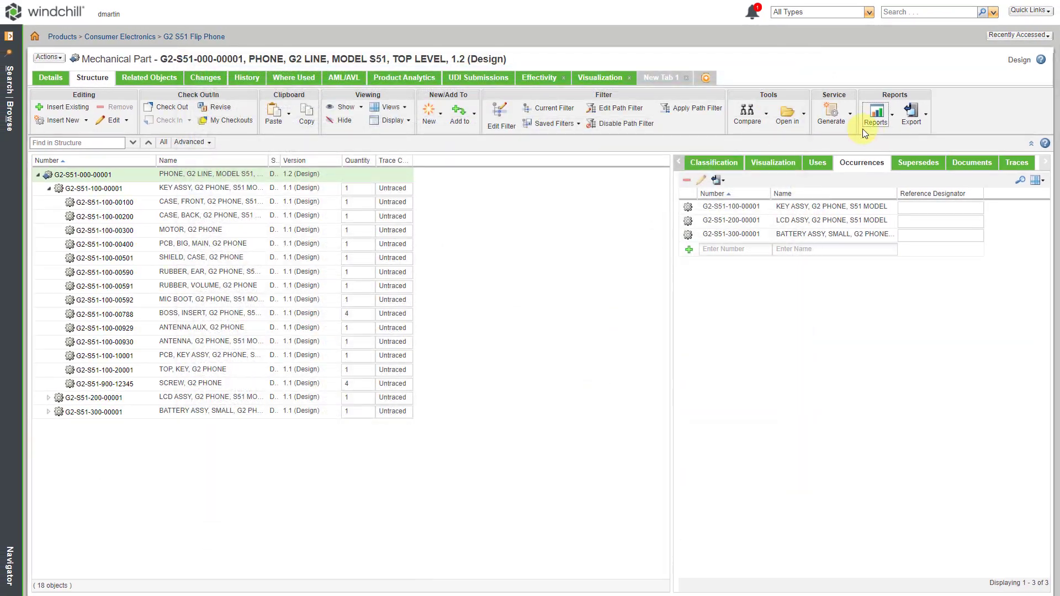
pyautogui.click(917, 132)
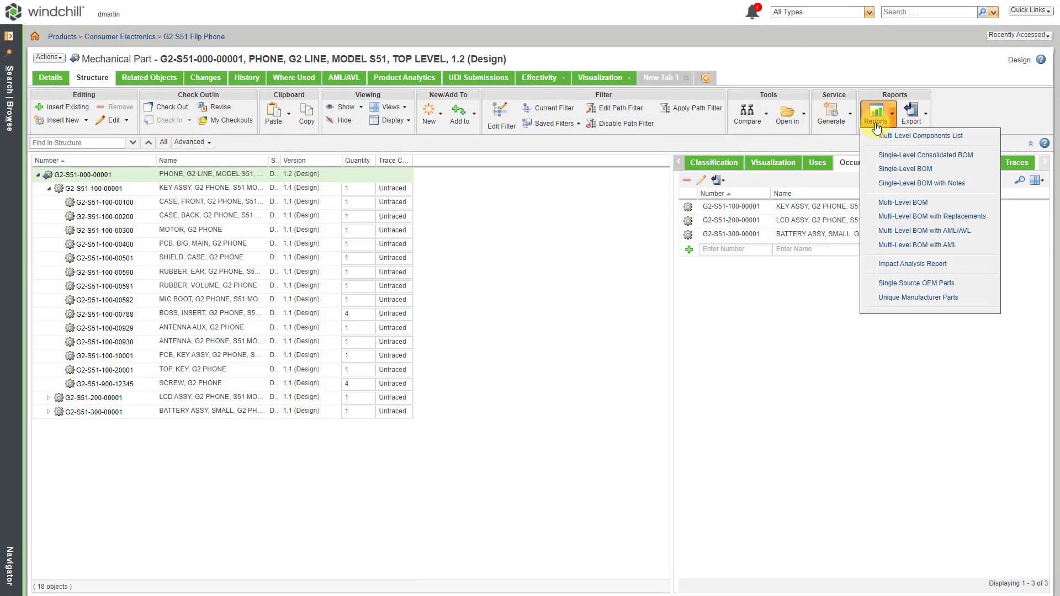
pyautogui.click(892, 204)
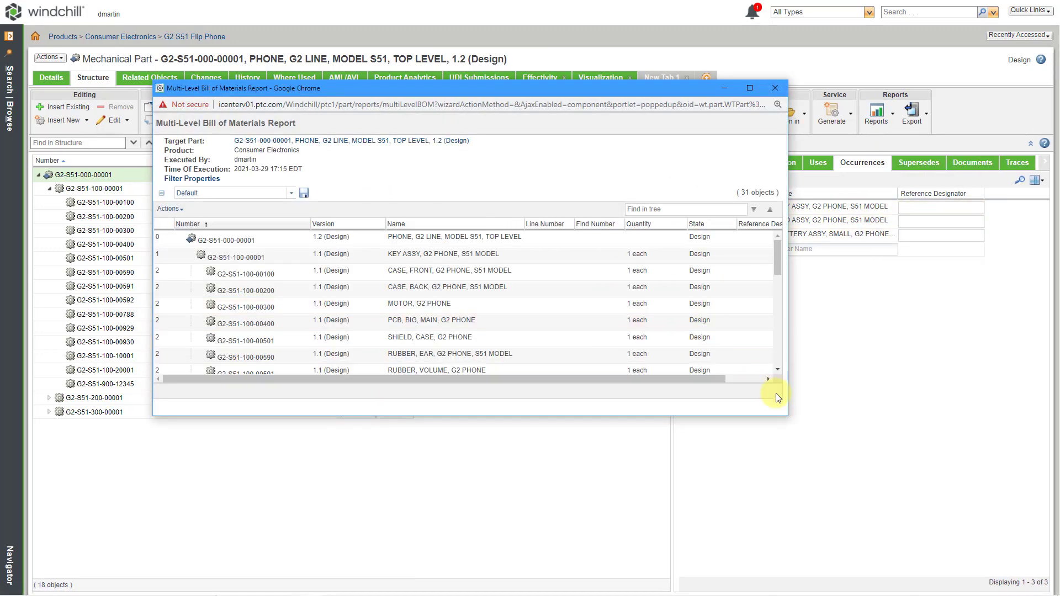
pyautogui.moveTo(785, 426); pyautogui.dragTo(857, 544)
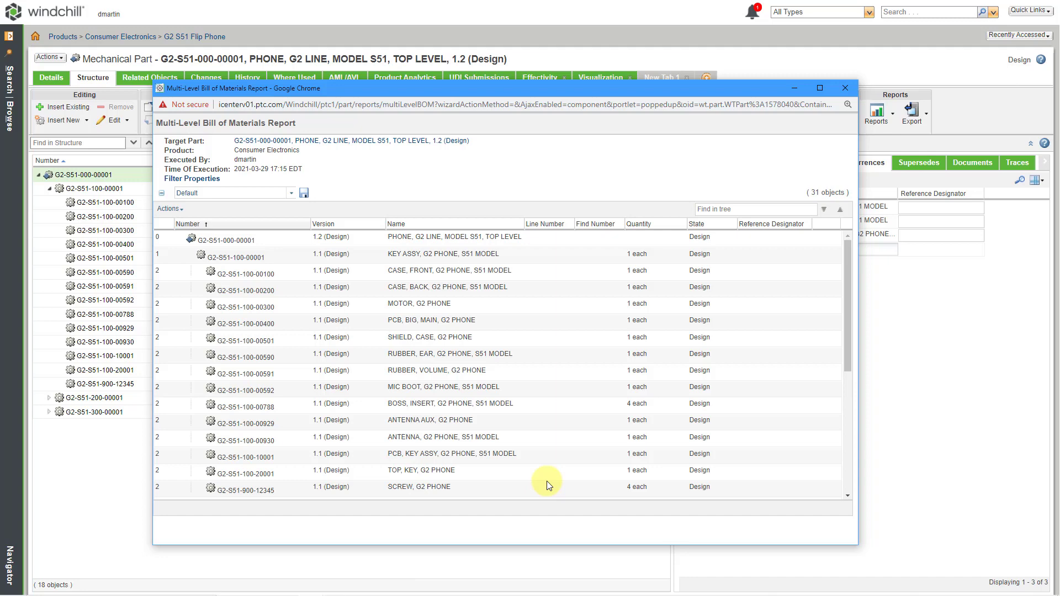
pyautogui.moveTo(843, 339); pyautogui.dragTo(861, 306)
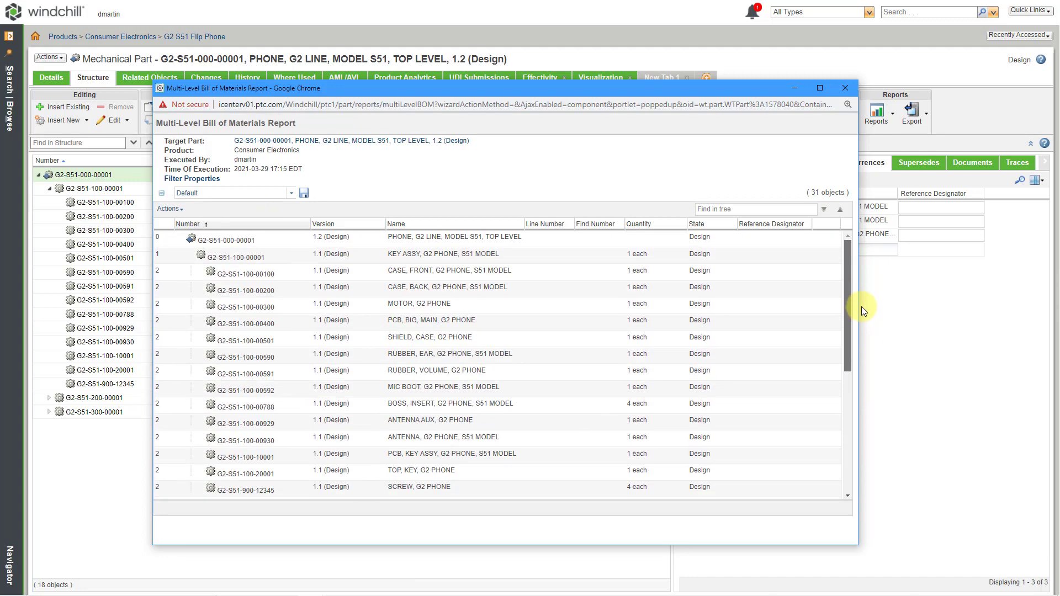
# Look through the BOM report's table views and export actions without exporting anything
pyautogui.click(291, 199)
pyautogui.click(290, 198)
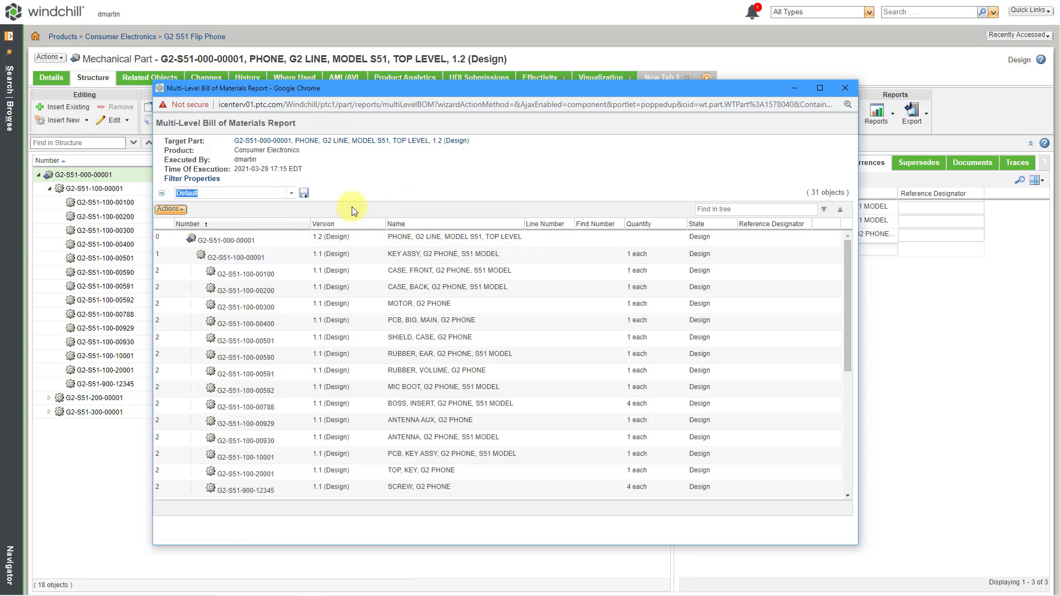
pyautogui.click(169, 209)
pyautogui.moveTo(186, 225)
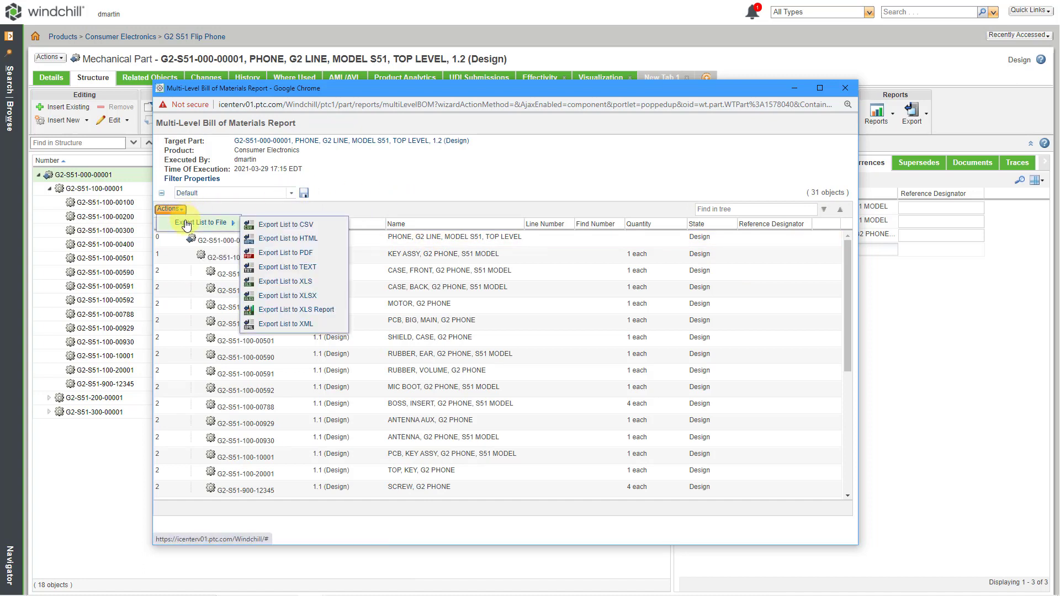
pyautogui.click(458, 185)
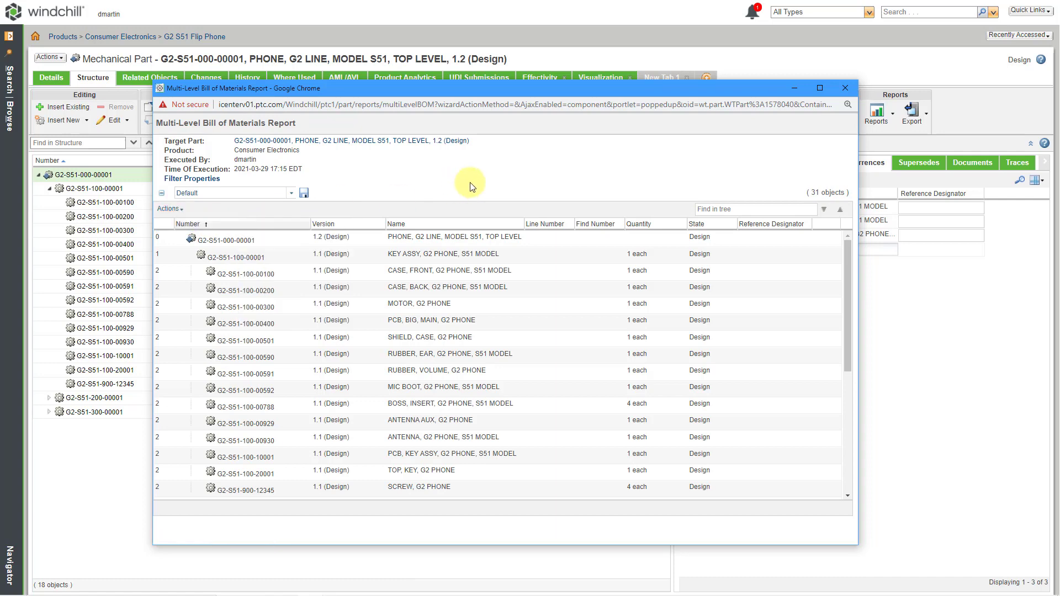
pyautogui.click(846, 90)
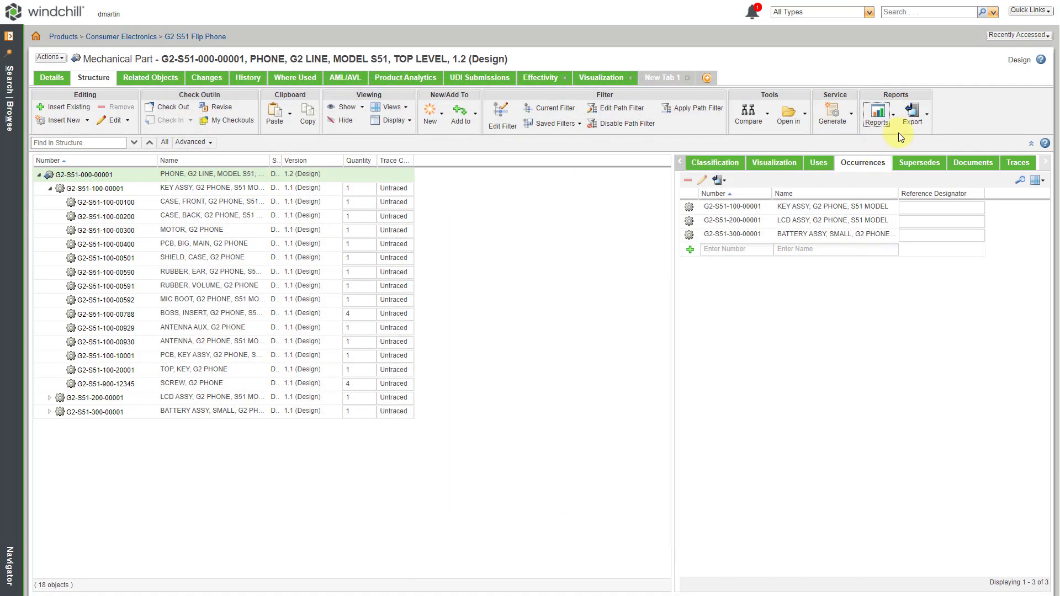
pyautogui.click(890, 125)
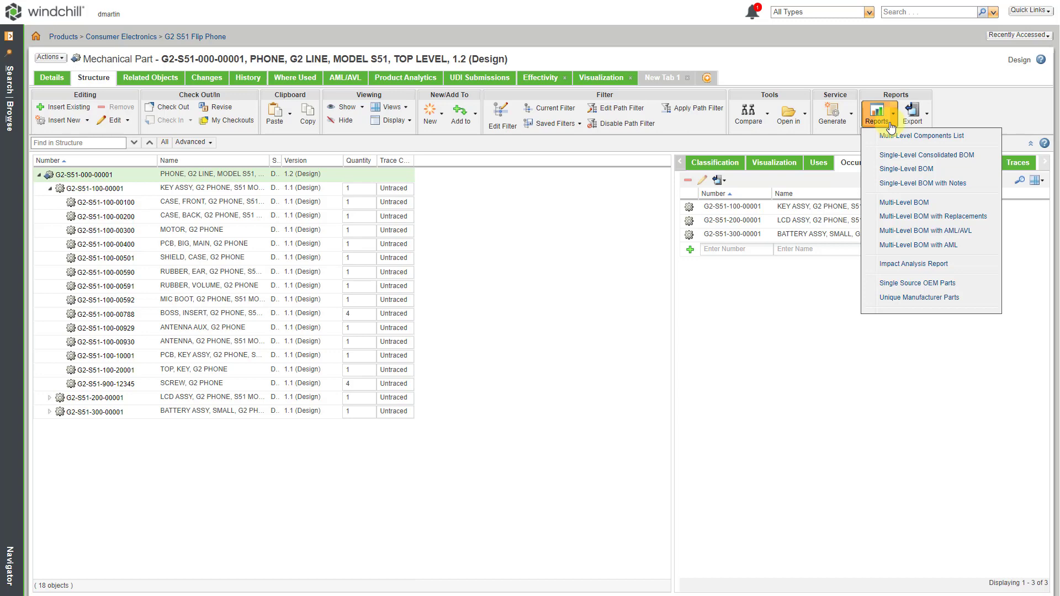
pyautogui.click(916, 217)
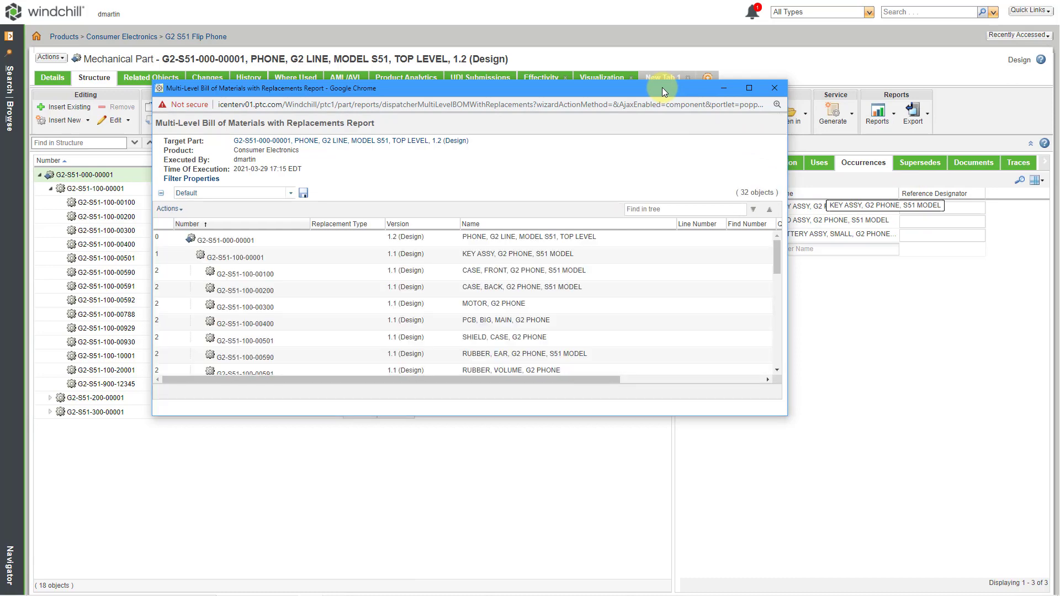
pyautogui.moveTo(661, 87); pyautogui.dragTo(603, 57)
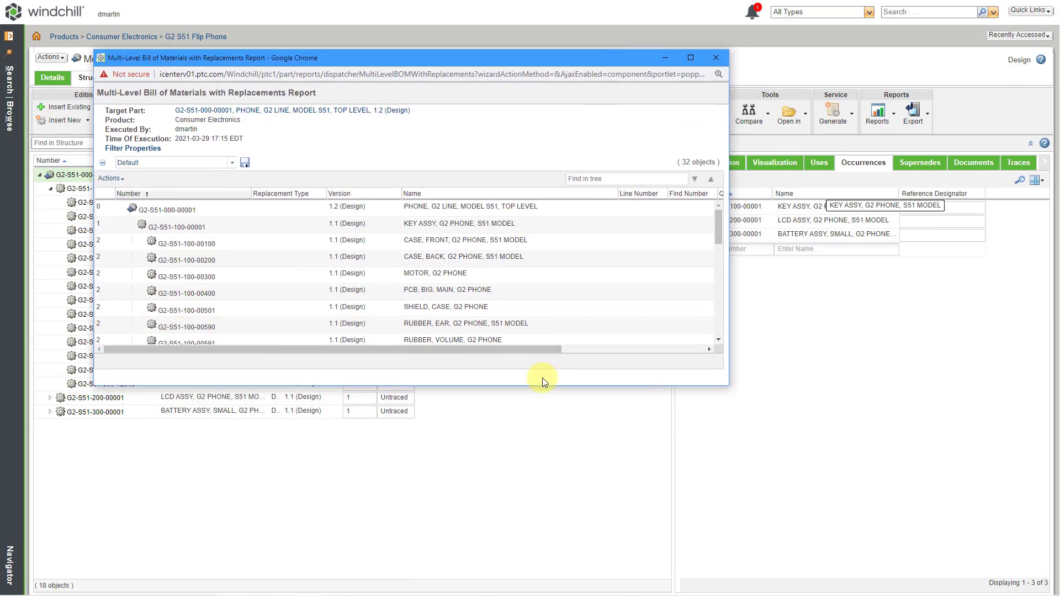
pyautogui.moveTo(542, 387); pyautogui.dragTo(544, 533)
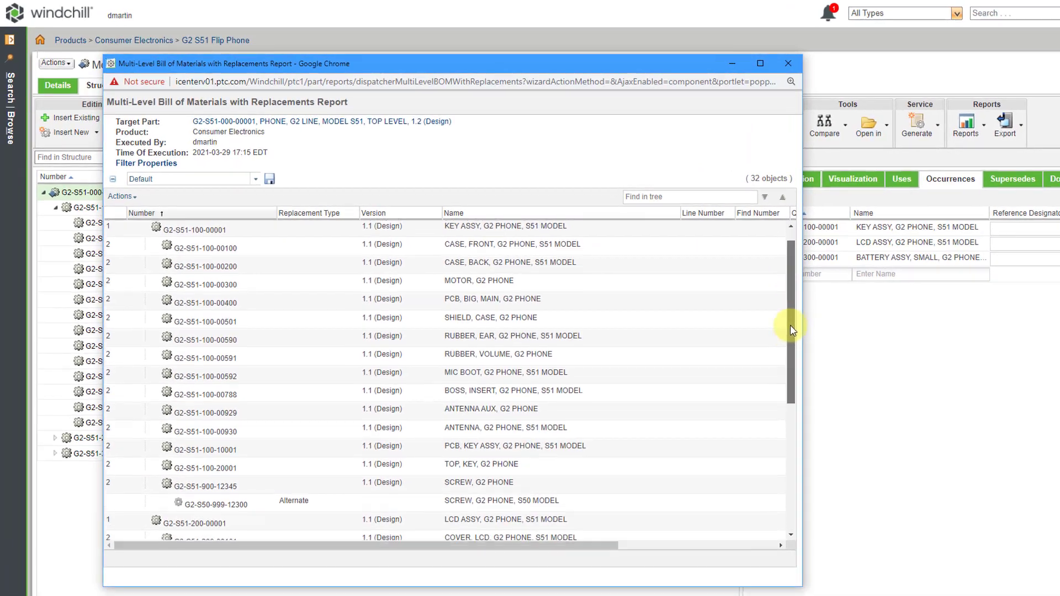
pyautogui.scroll(-1, 758, 320)
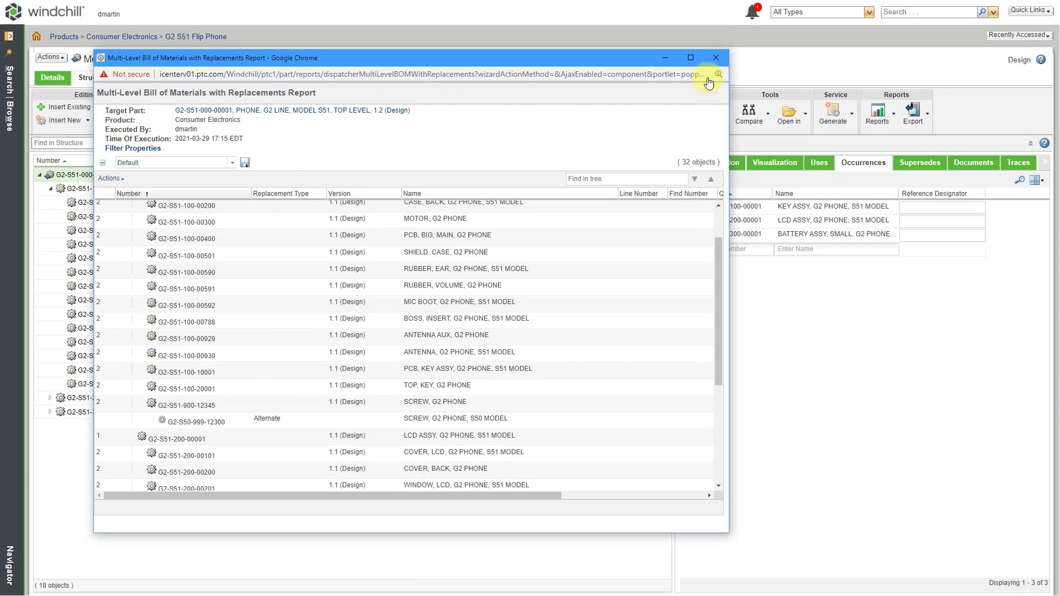
pyautogui.click(787, 63)
pyautogui.click(895, 125)
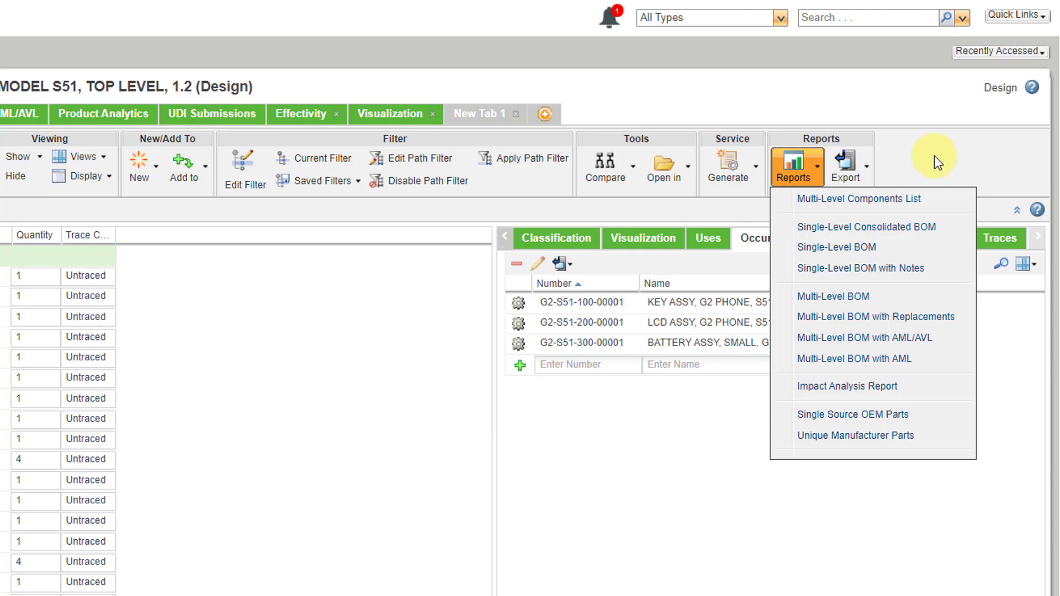
# Dismiss the report list and show the export formats for the phone structure
pyautogui.click(450, 457)
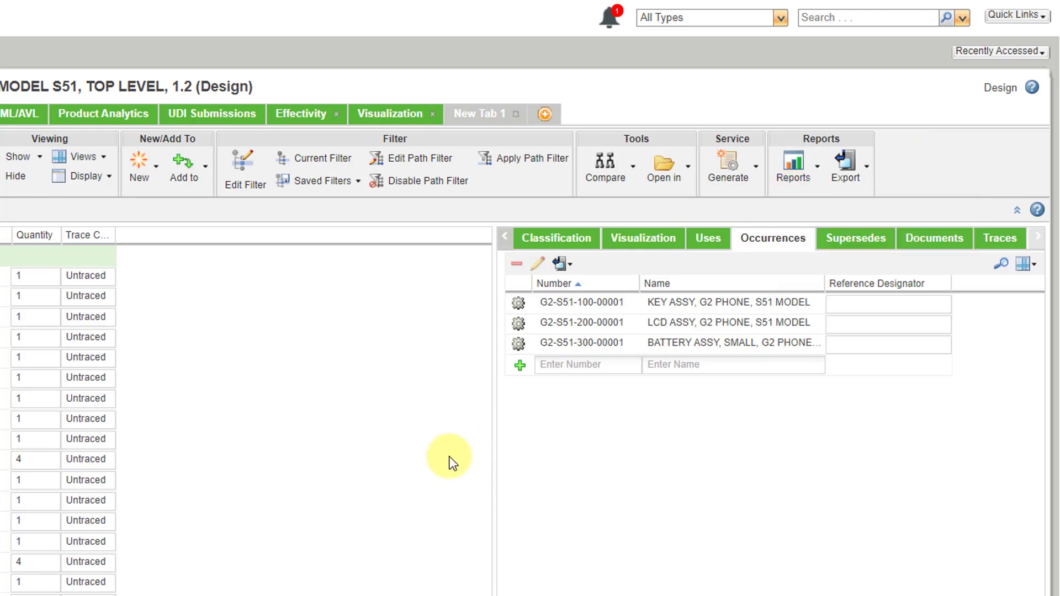
pyautogui.click(864, 187)
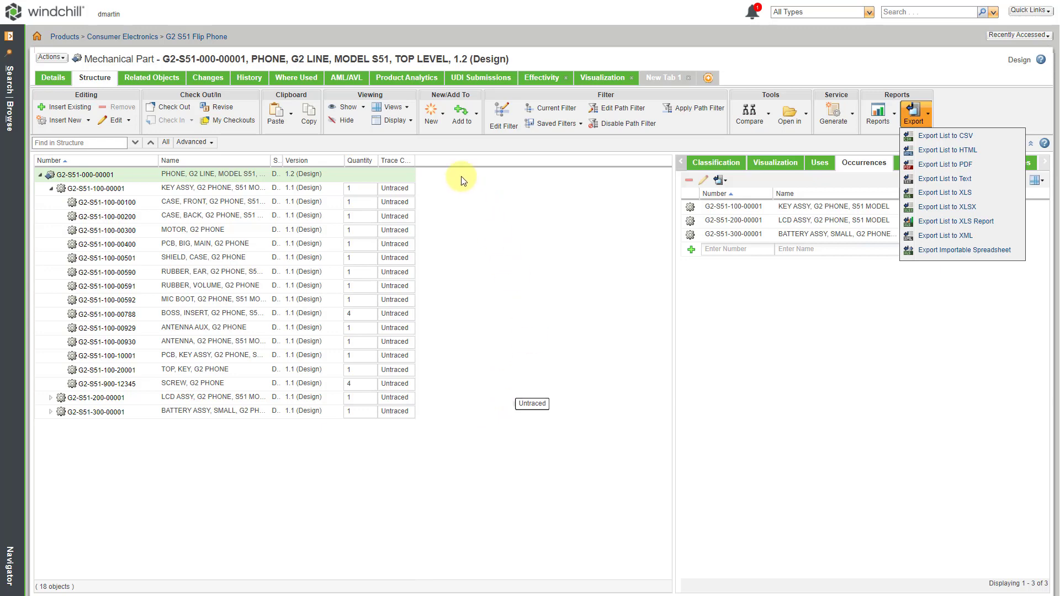
# Expand every level of the phone structure to list all 31 objects, then check the views list
pyautogui.click(412, 122)
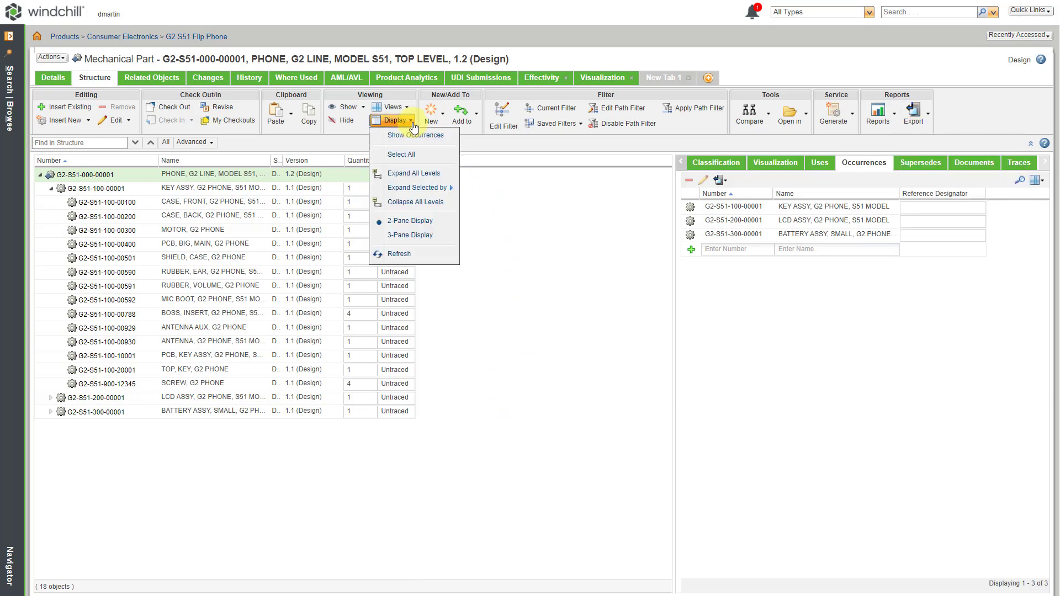
pyautogui.click(426, 174)
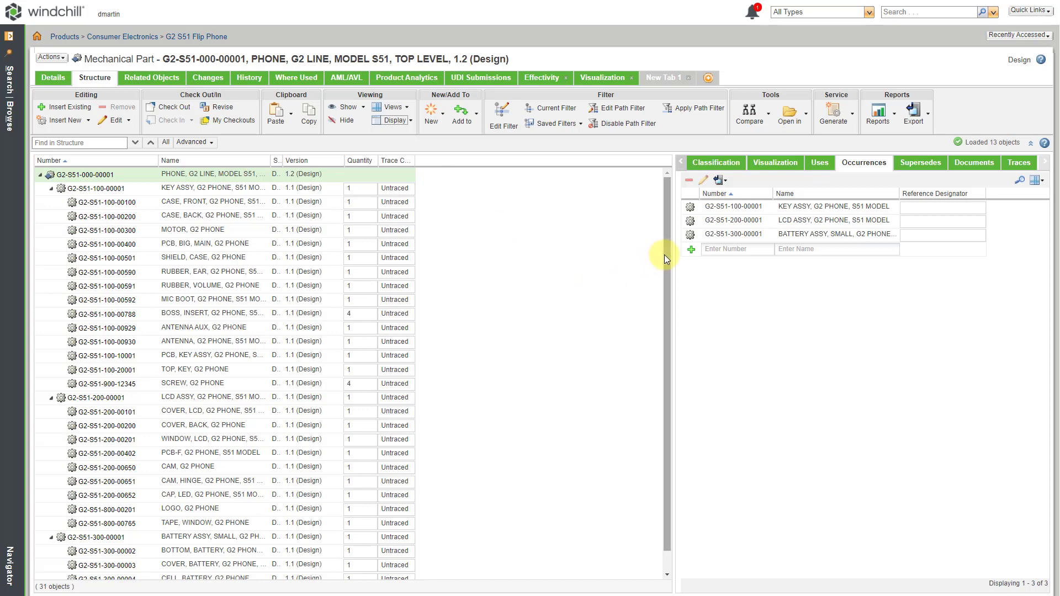
pyautogui.click(406, 109)
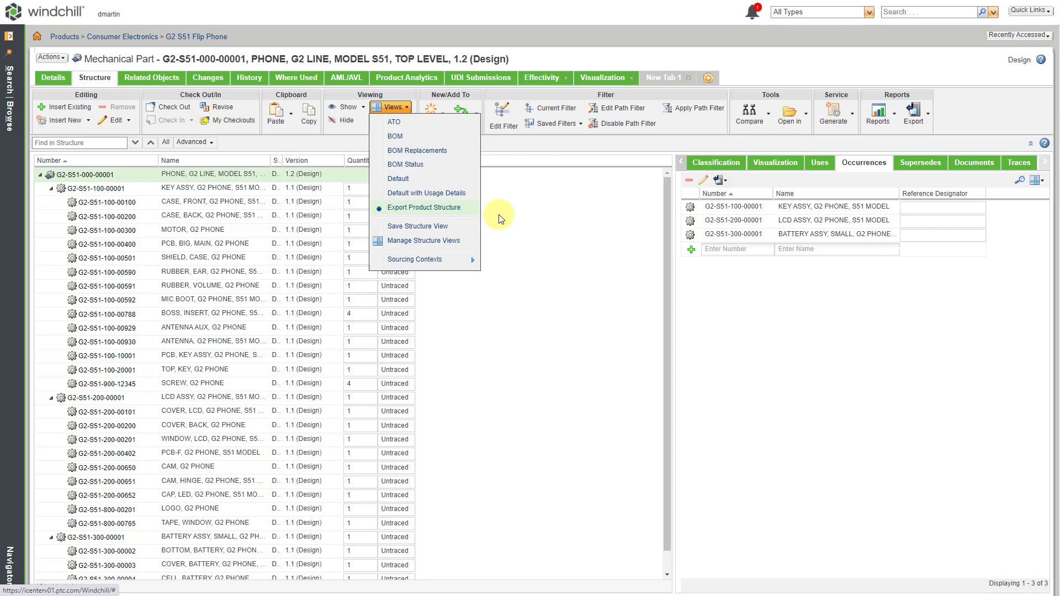
pyautogui.click(567, 223)
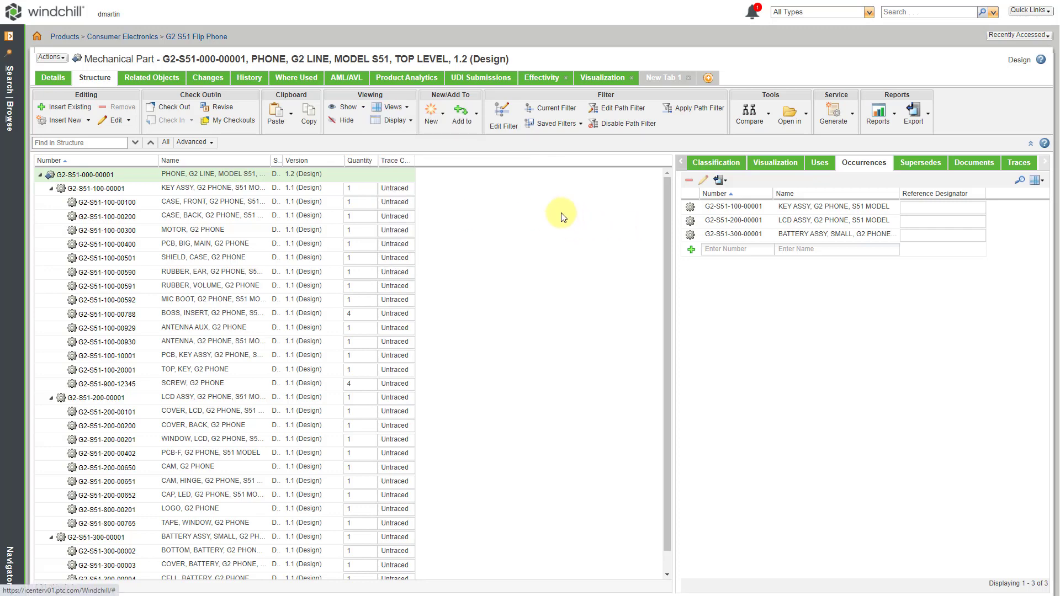
# Export the expanded structure as an XLS report saved to the Desktop and show the download's options
pyautogui.click(925, 124)
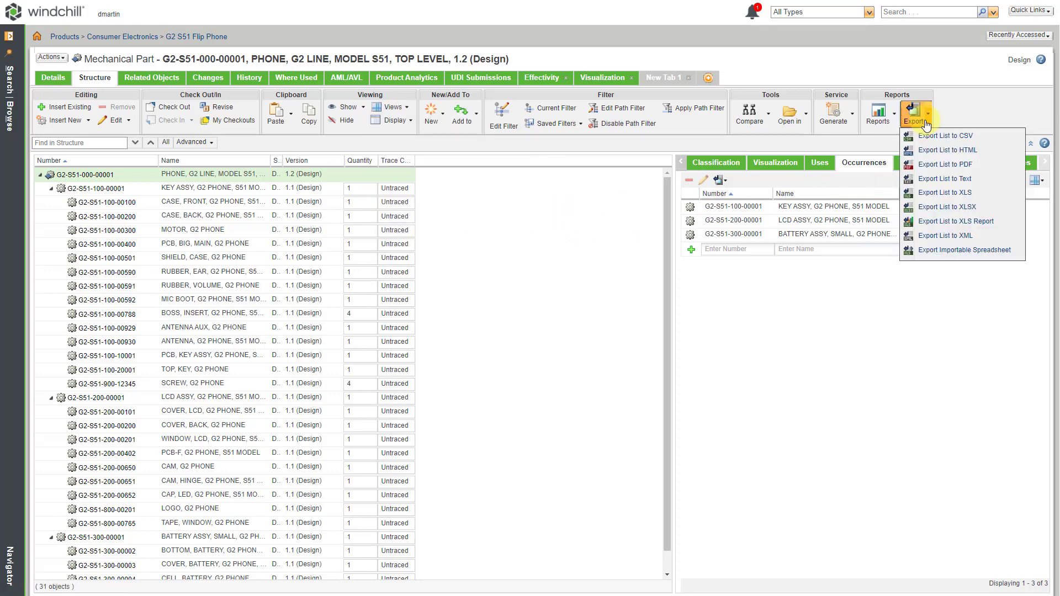
pyautogui.click(960, 222)
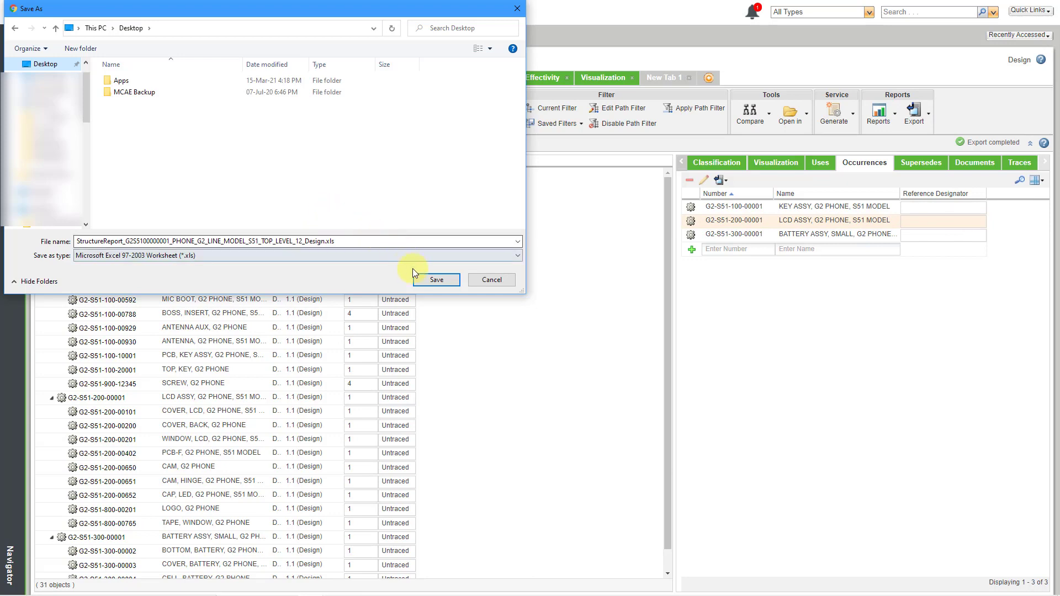
pyautogui.click(436, 280)
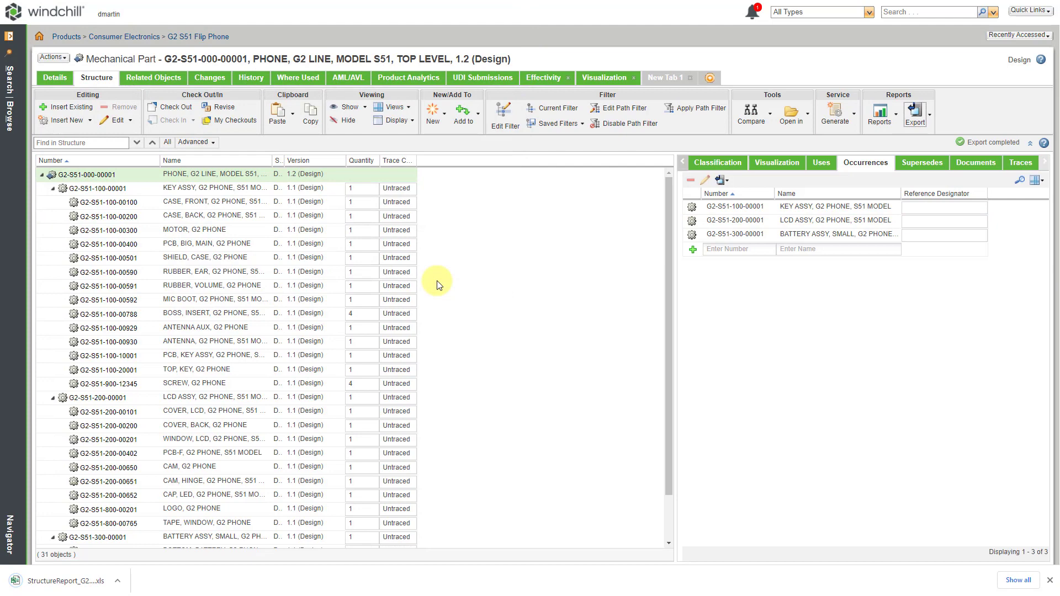
pyautogui.click(119, 582)
# Open the StructureReport XLS in Excel, enable editing, and left-align the names in column B
pyautogui.click(147, 512)
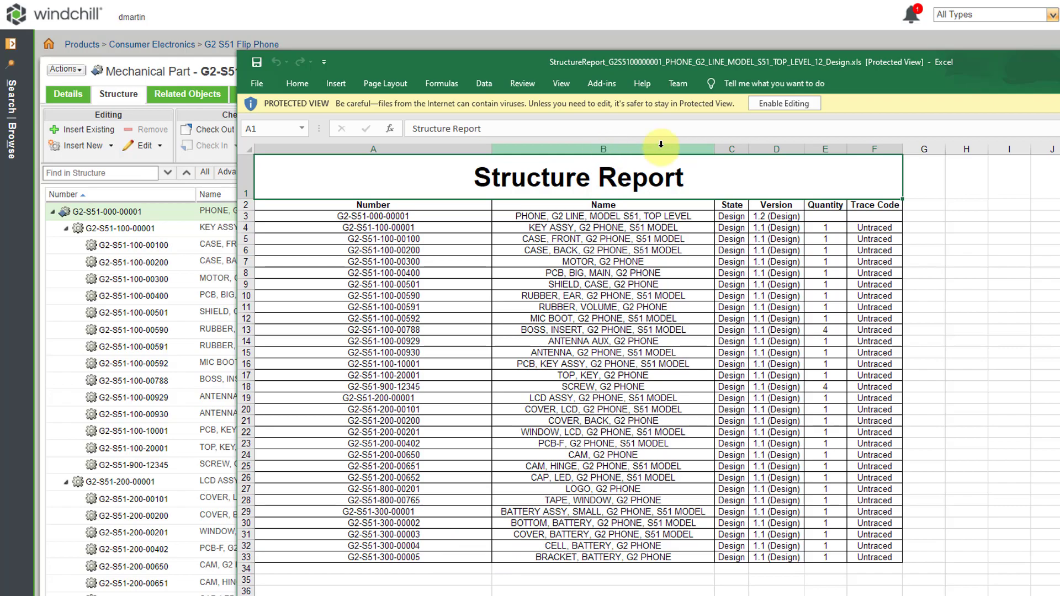
pyautogui.click(771, 104)
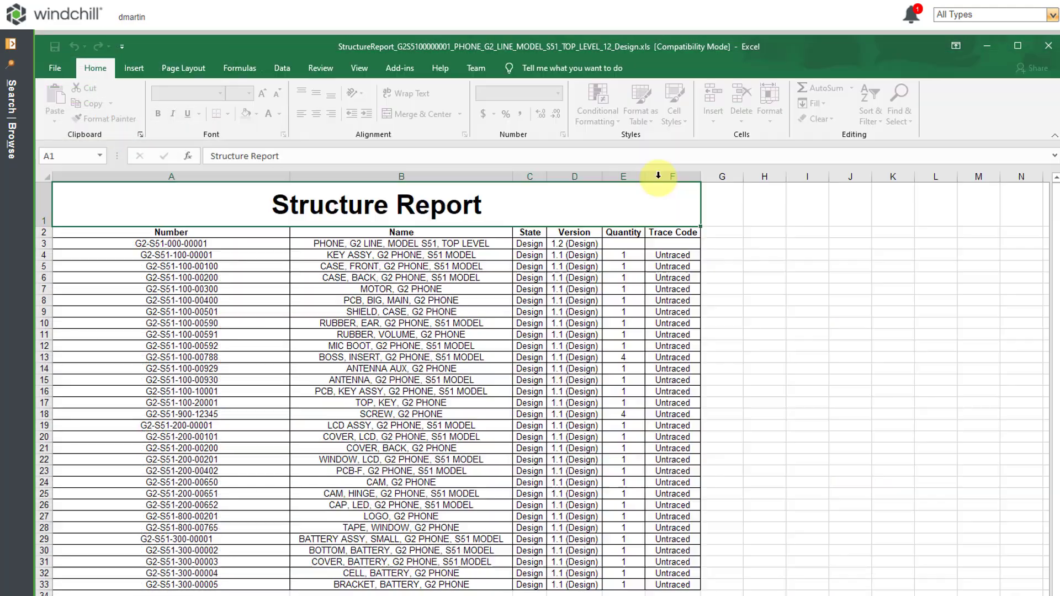
pyautogui.click(425, 176)
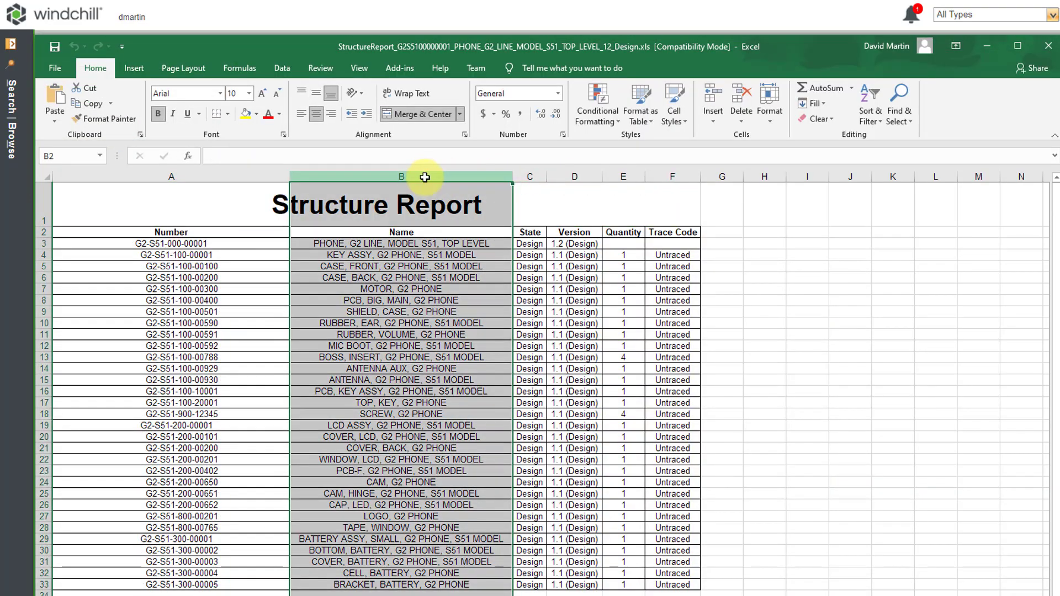
pyautogui.click(300, 115)
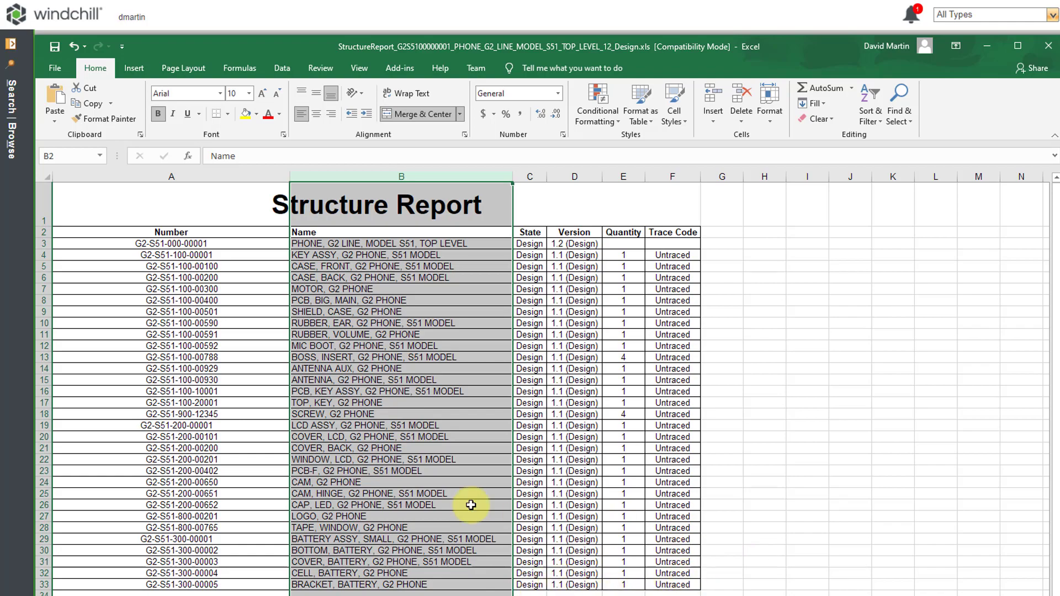
pyautogui.click(159, 593)
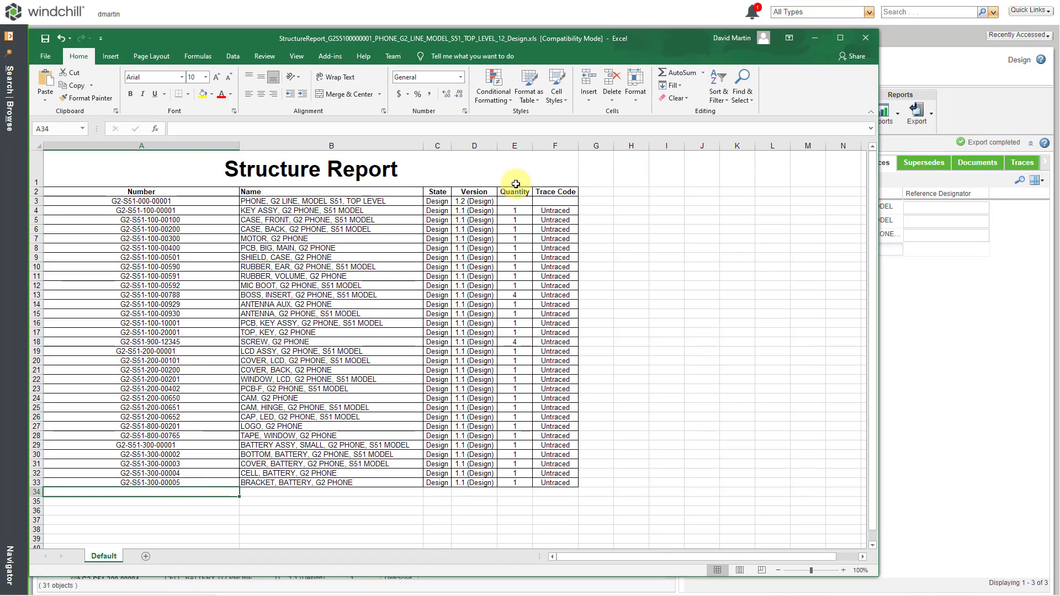
# Minimize Excel and show the export formats list under Reports for the 31-object phone structure
pyautogui.click(814, 38)
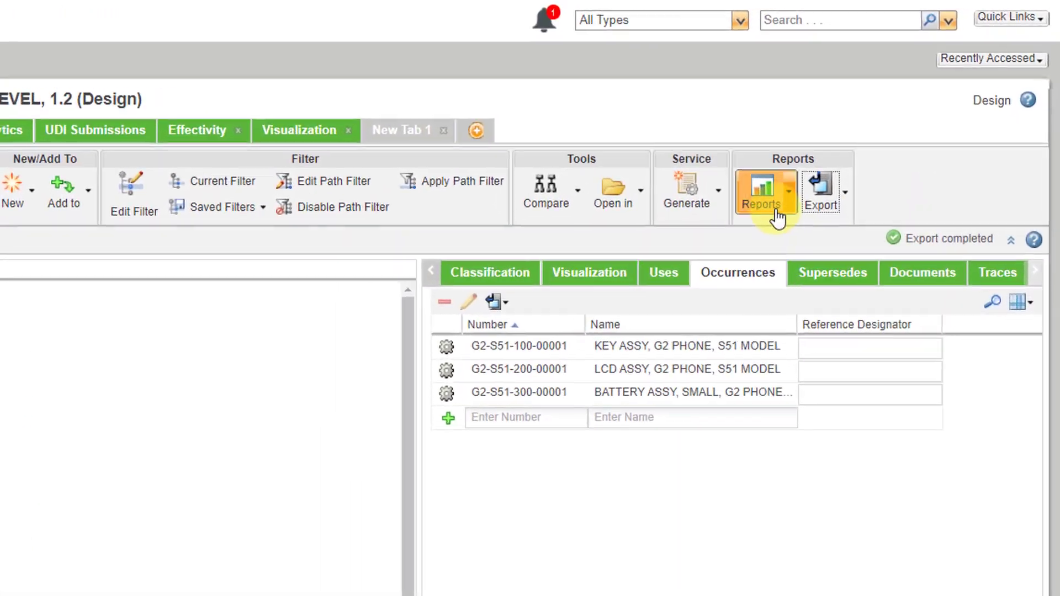
pyautogui.click(853, 153)
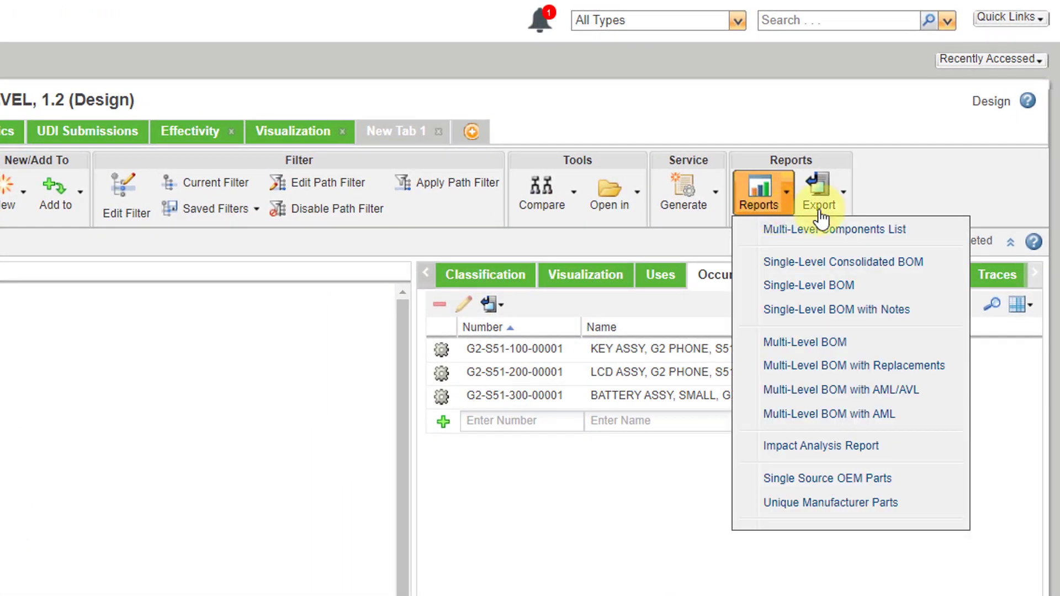
pyautogui.click(844, 214)
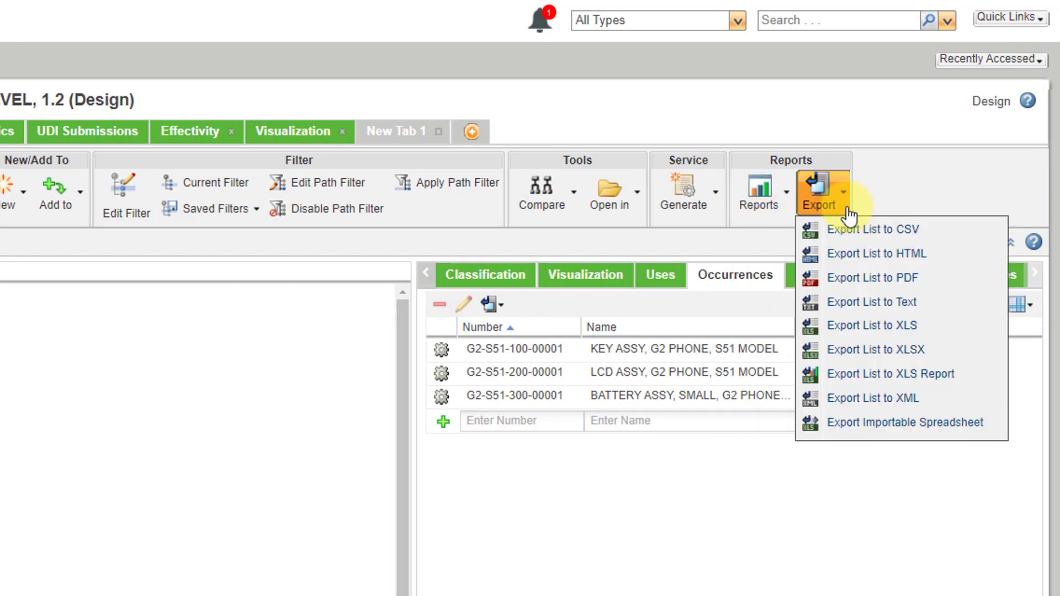